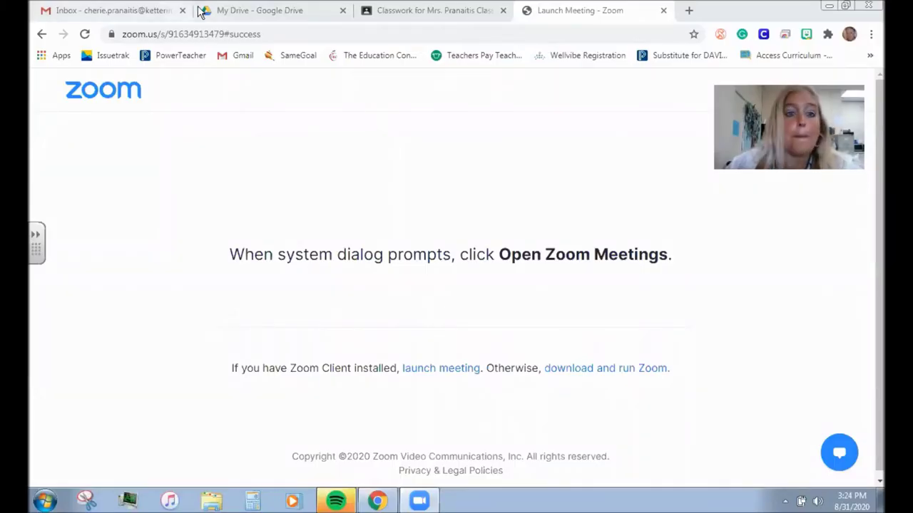
Step: Switch from the Zoom launch page back to the Mrs. Pranaitis Class Classwork tab
{"action": "left_click", "coordinate": [392, 12]}
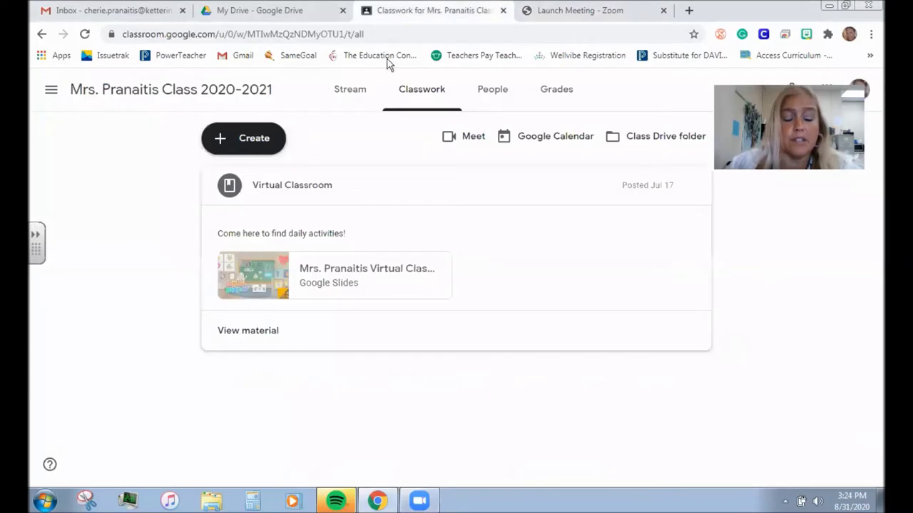
Step: Go from the class Stream to Classwork and open the Virtual Classroom Slides attachment
{"action": "left_click", "coordinate": [41, 34]}
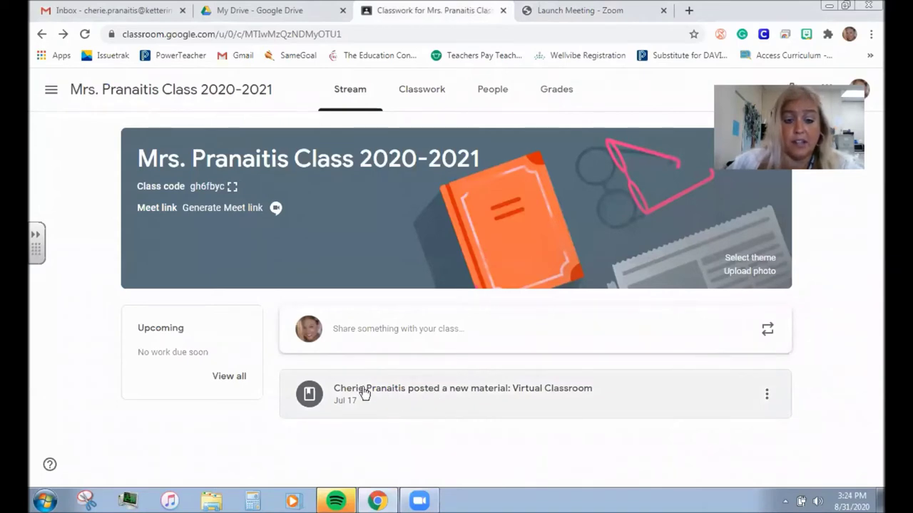
{"action": "left_click", "coordinate": [434, 103]}
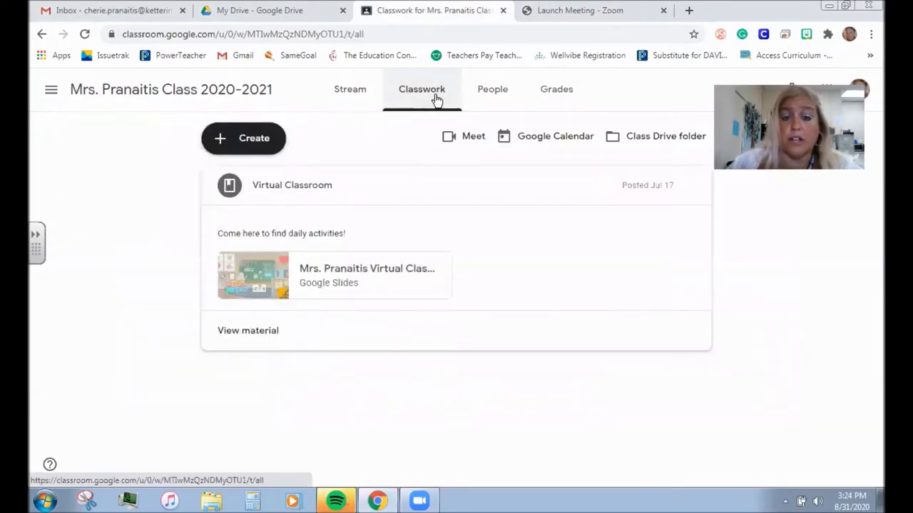
{"action": "left_click", "coordinate": [358, 275]}
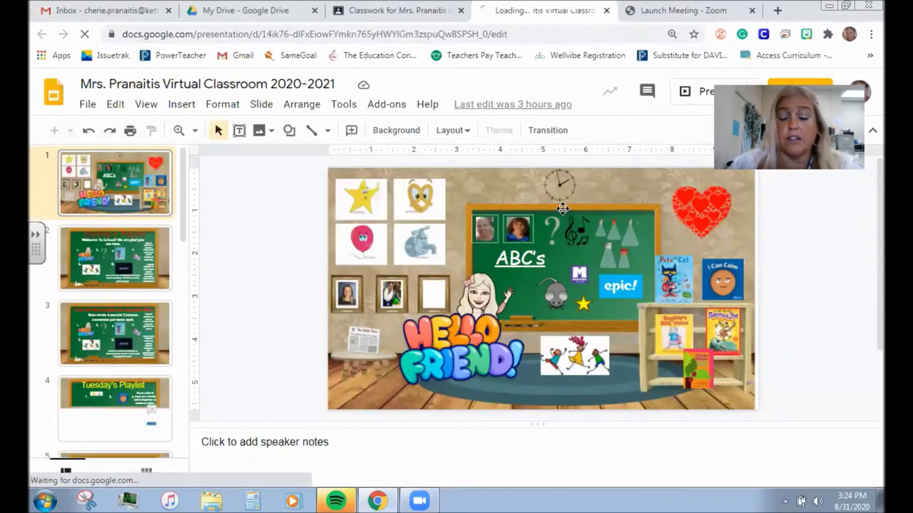
Step: Open the Bitmoji image's linked Class Intro video, then close it and return
{"action": "left_click", "coordinate": [142, 244]}
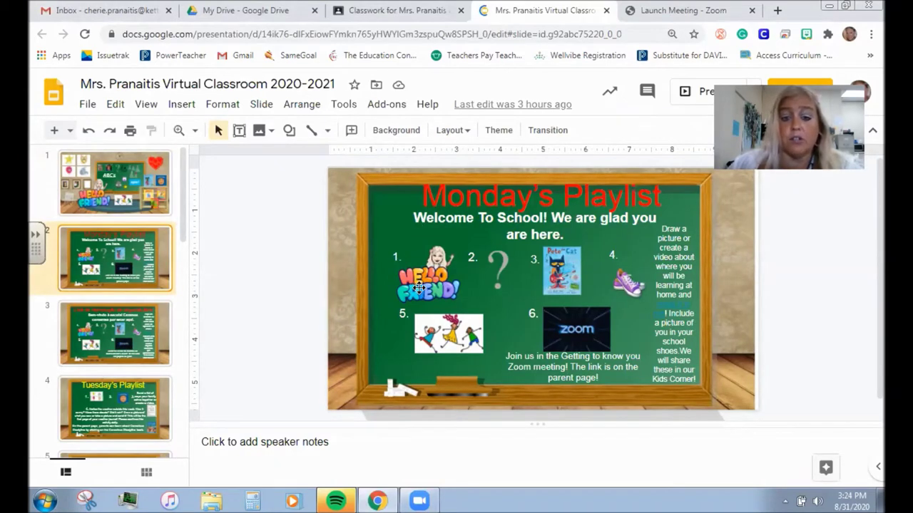
{"action": "left_click", "coordinate": [140, 193]}
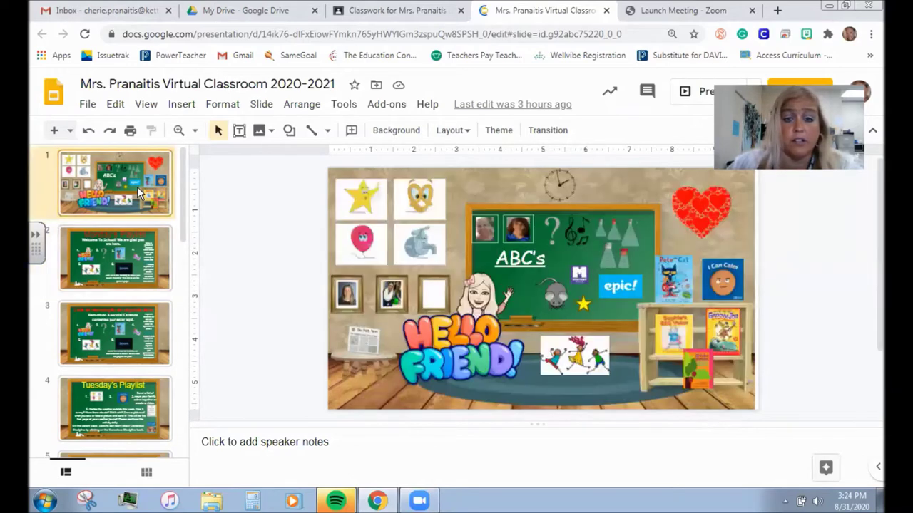
{"action": "left_click", "coordinate": [491, 305]}
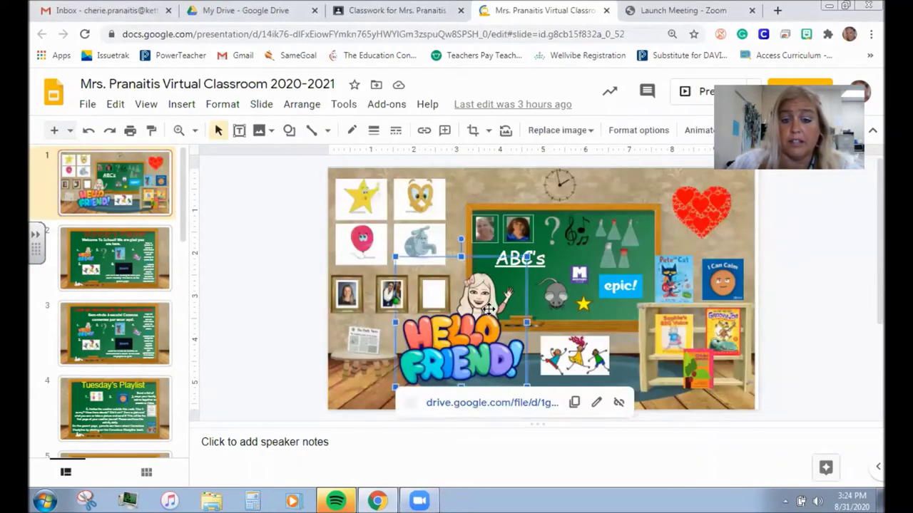
{"action": "left_click", "coordinate": [451, 403]}
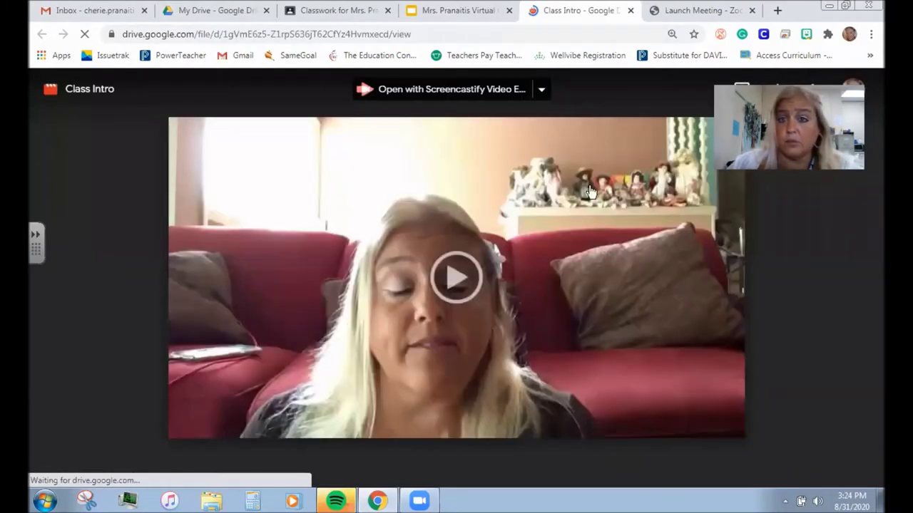
{"action": "left_click", "coordinate": [630, 10]}
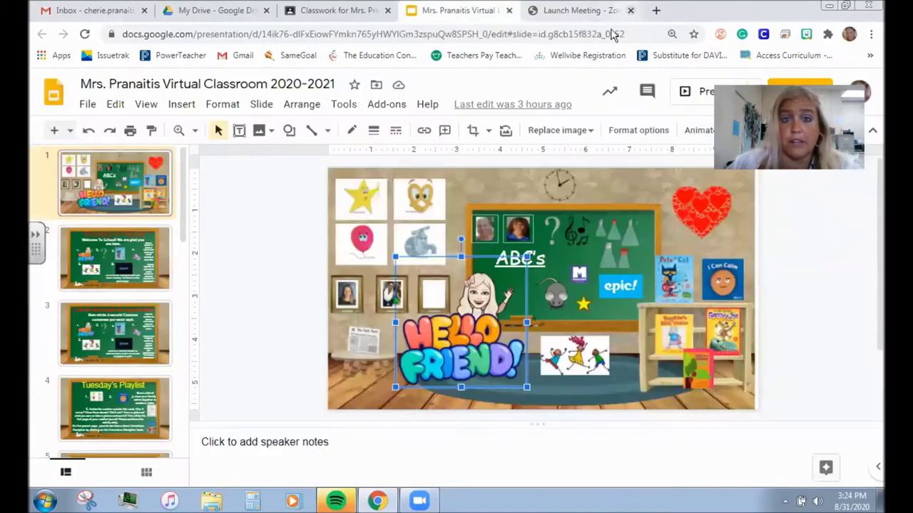
Step: Open the Favorite Color form linked from the question mark image
{"action": "left_click", "coordinate": [152, 264]}
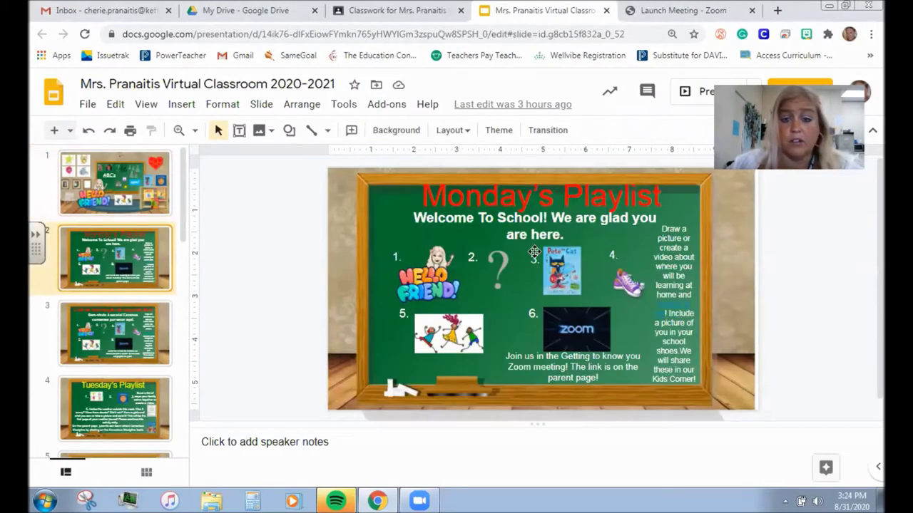
{"action": "left_click", "coordinate": [138, 197]}
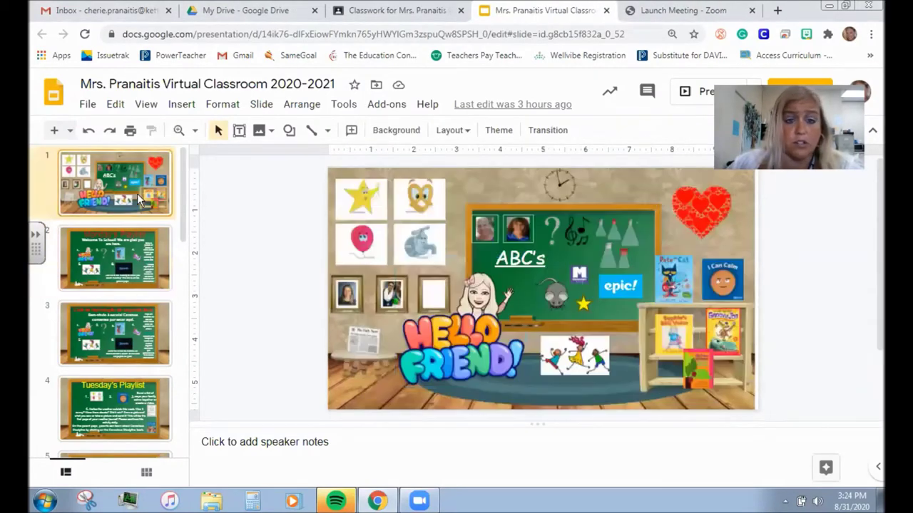
{"action": "left_click", "coordinate": [555, 223]}
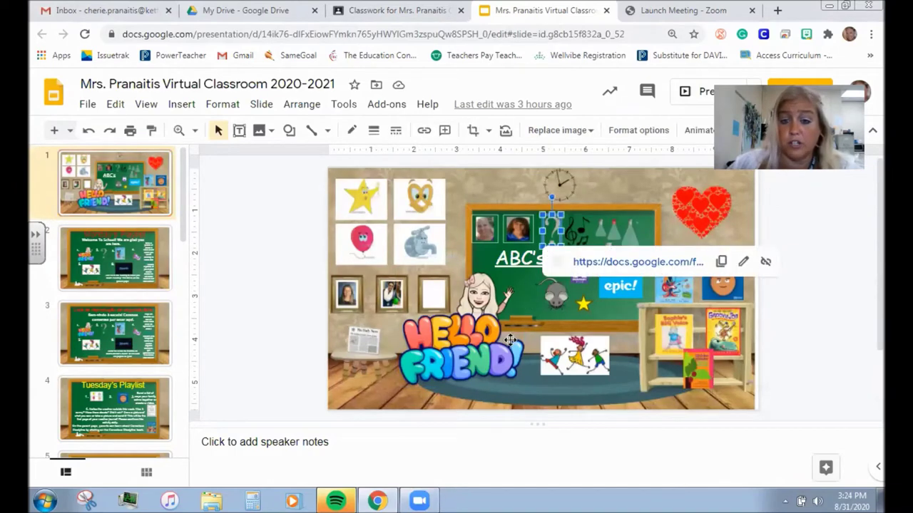
{"action": "left_click", "coordinate": [651, 268]}
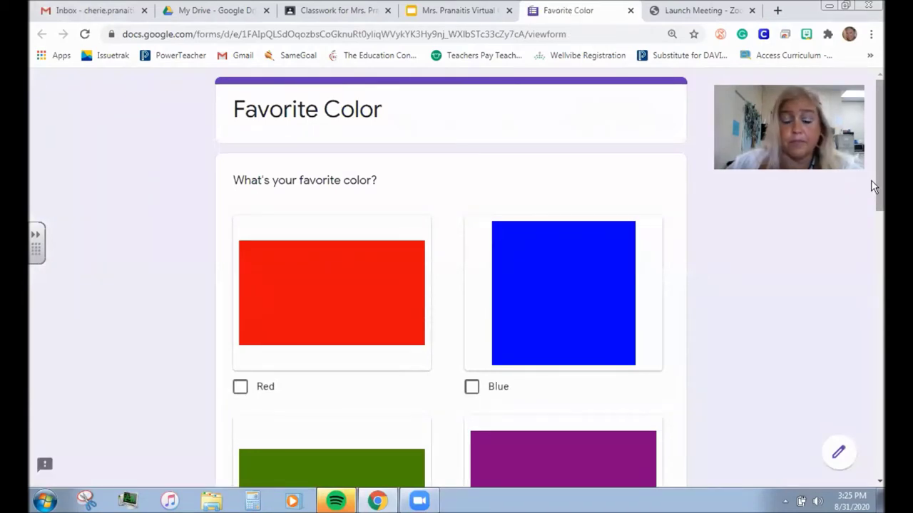
Step: Scroll the Favorite Color form down to its video and Submit button, then close it
{"action": "scroll", "coordinate": [873, 187], "scroll_direction": "down", "scroll_amount": 5}
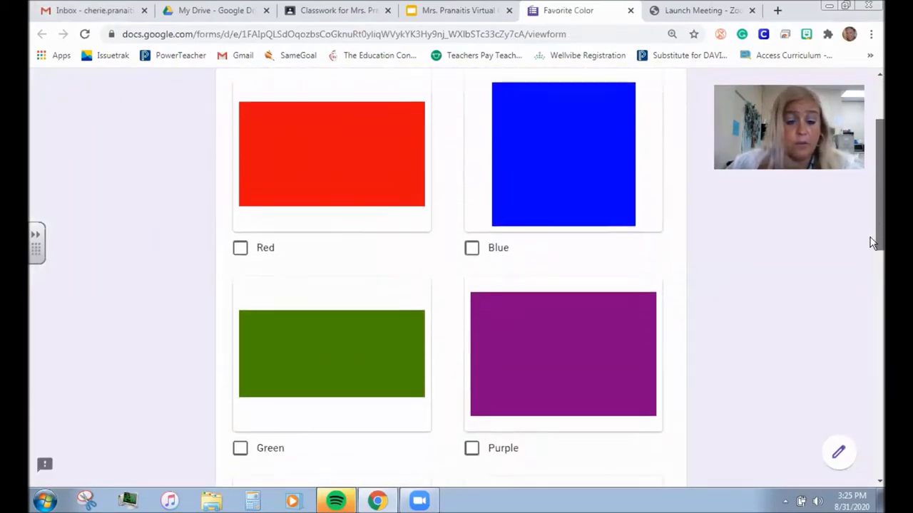
{"action": "scroll", "coordinate": [857, 321], "scroll_direction": "down", "scroll_amount": 6}
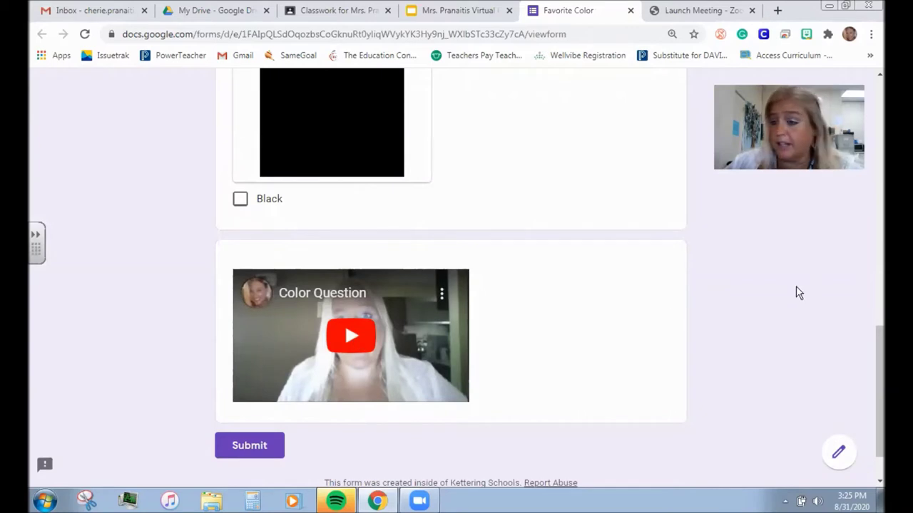
{"action": "left_click_drag", "start_coordinate": [869, 394], "coordinate": [831, 439]}
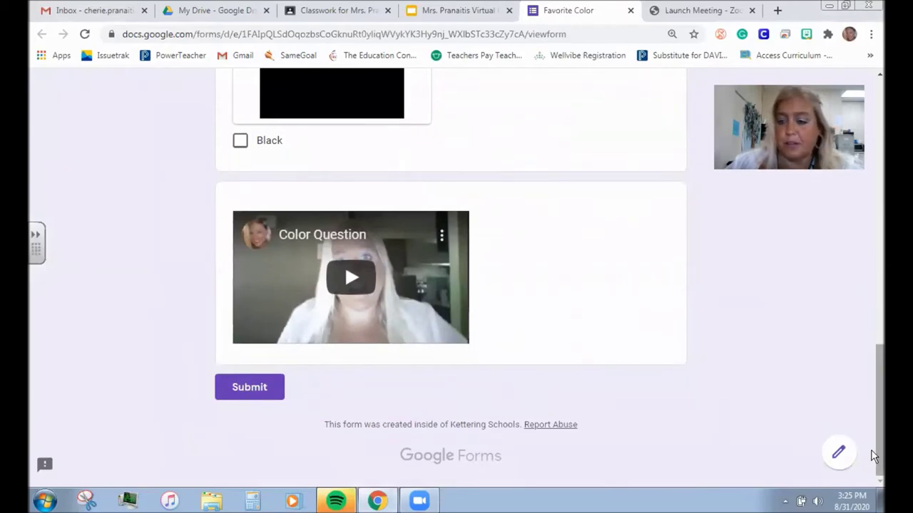
{"action": "left_click_drag", "start_coordinate": [872, 450], "coordinate": [872, 102]}
{"action": "key", "text": "ctrl+w"}
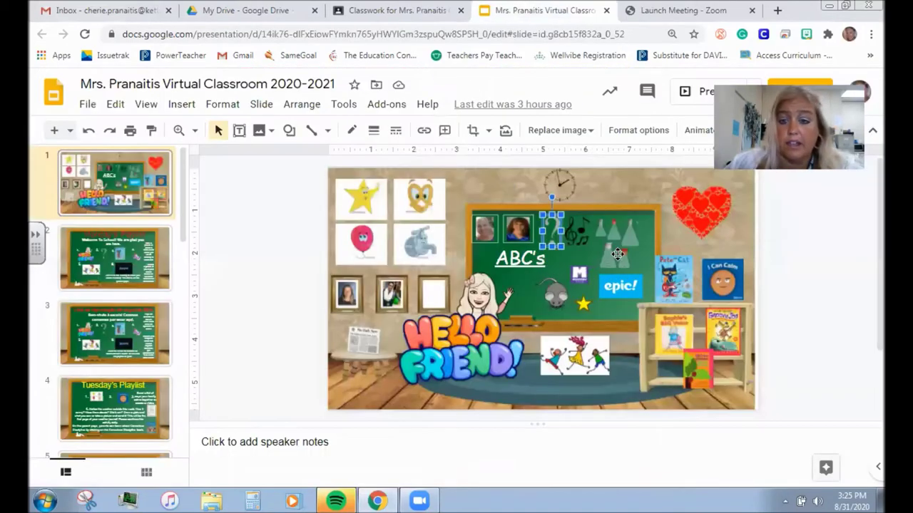
Step: Check the Pete the Cat image's link, then show slide 3, the Portuguese Monday's Playlist
{"action": "left_click", "coordinate": [137, 261]}
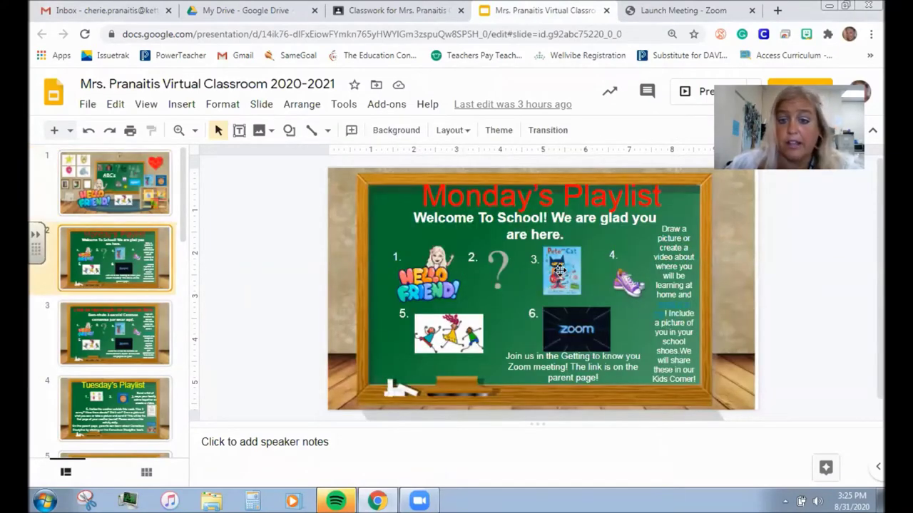
{"action": "left_click", "coordinate": [100, 196]}
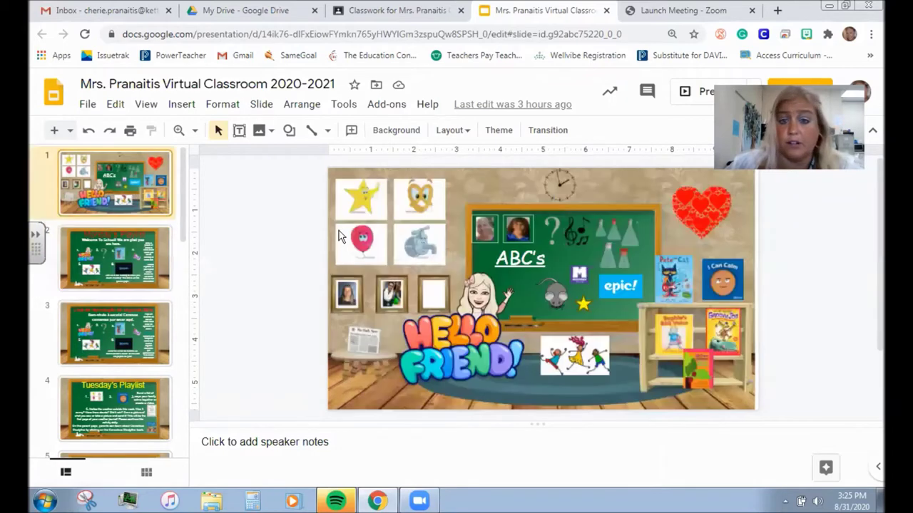
{"action": "left_click", "coordinate": [674, 283]}
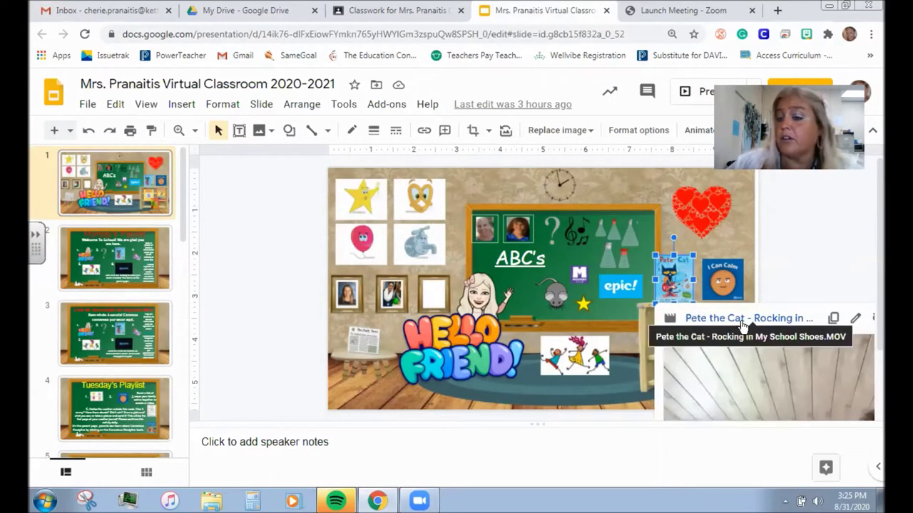
{"action": "left_click", "coordinate": [135, 264]}
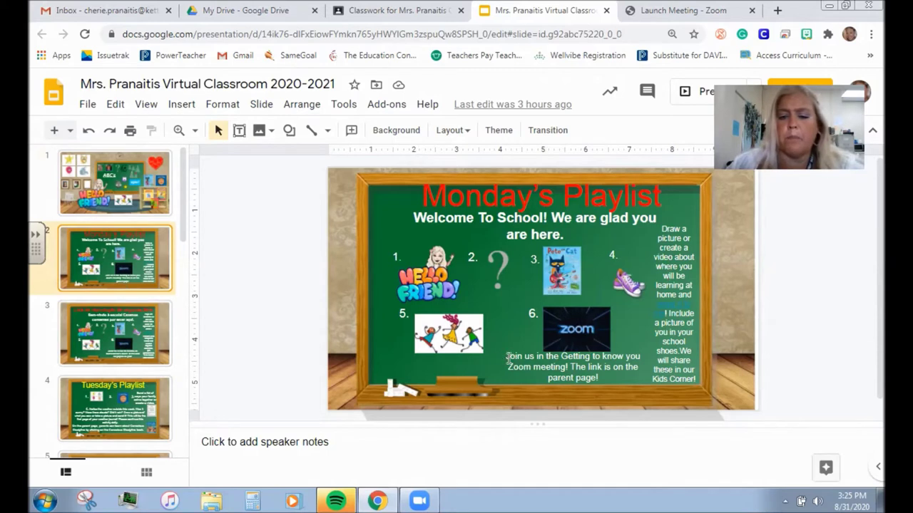
{"action": "left_click", "coordinate": [158, 322]}
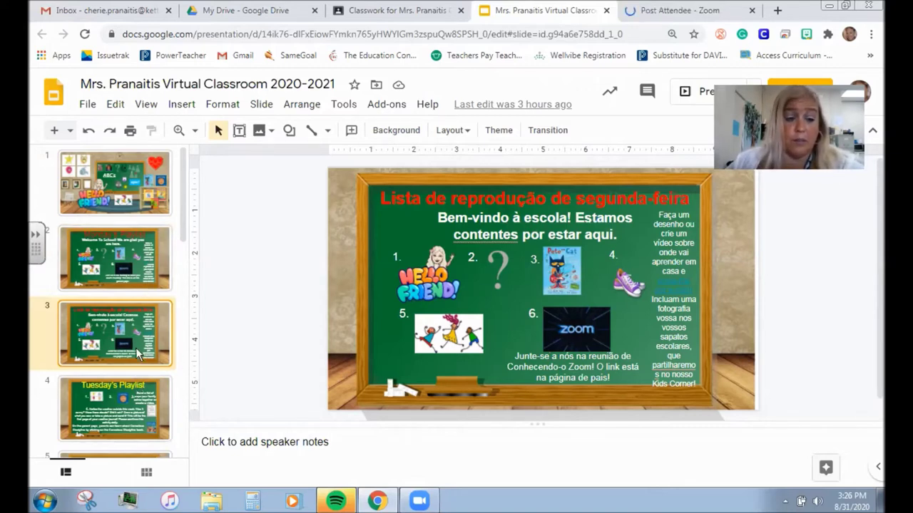
Step: View the Tuesday and Wednesday playlists in English and Portuguese, then Thursday's
{"action": "left_click", "coordinate": [142, 411]}
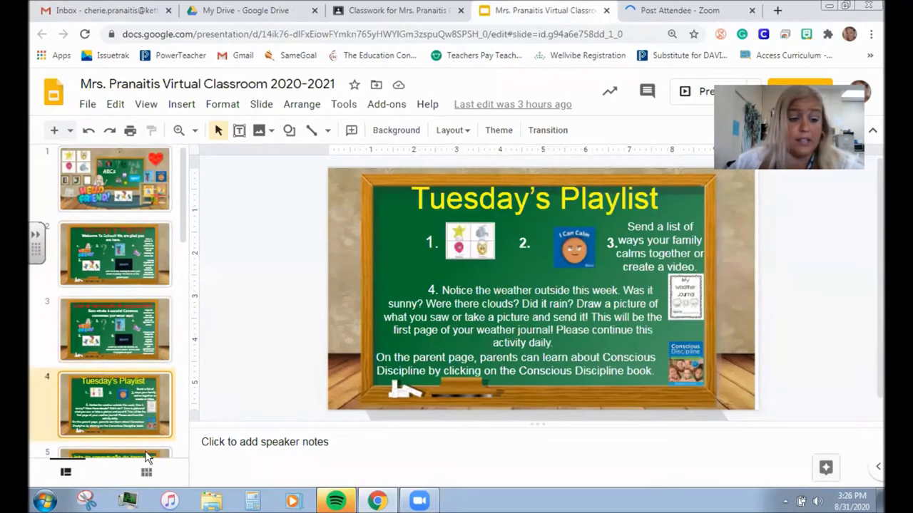
{"action": "left_click", "coordinate": [146, 455]}
{"action": "scroll", "coordinate": [181, 250], "scroll_direction": "down", "scroll_amount": 3}
{"action": "left_click", "coordinate": [145, 251]}
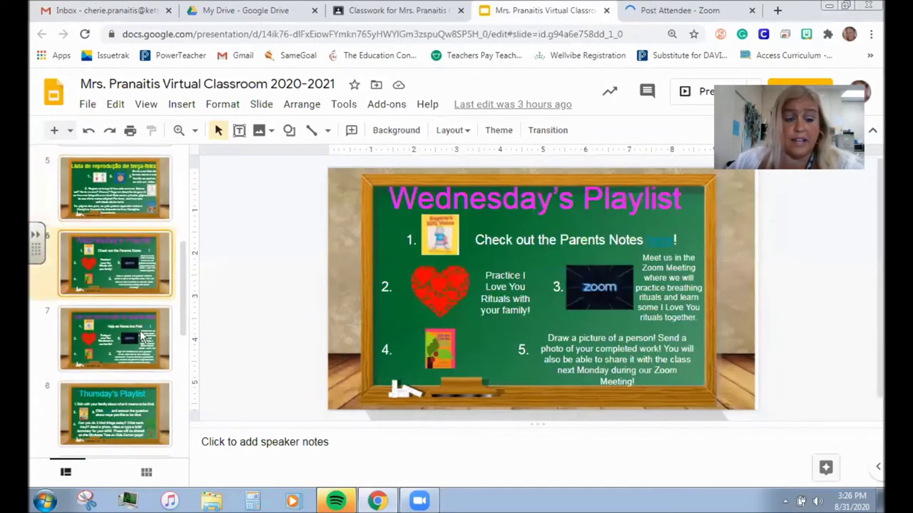
{"action": "left_click", "coordinate": [134, 354]}
{"action": "key", "text": "Down"}
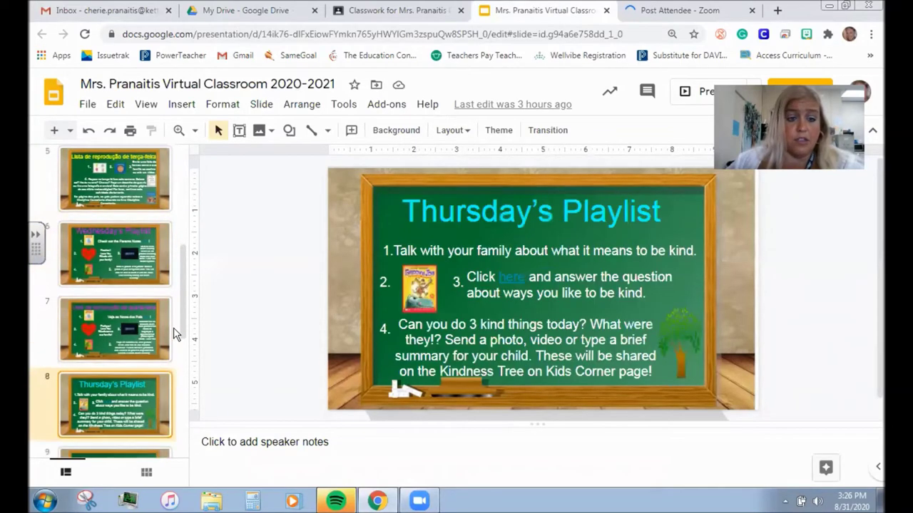
Step: View the Portuguese Thursday and both Optional Fun Friday slides, ending on Kids Corner
{"action": "scroll", "coordinate": [167, 348], "scroll_direction": "down", "scroll_amount": 2}
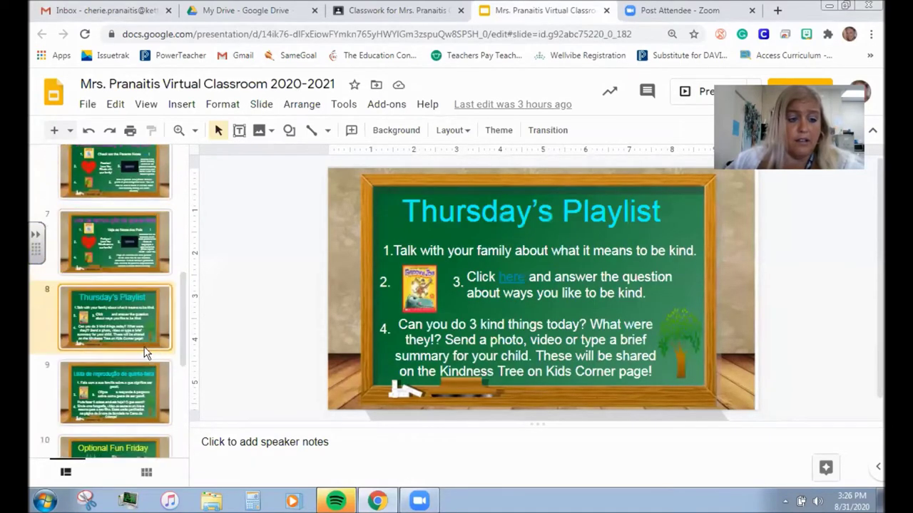
{"action": "left_click", "coordinate": [127, 381]}
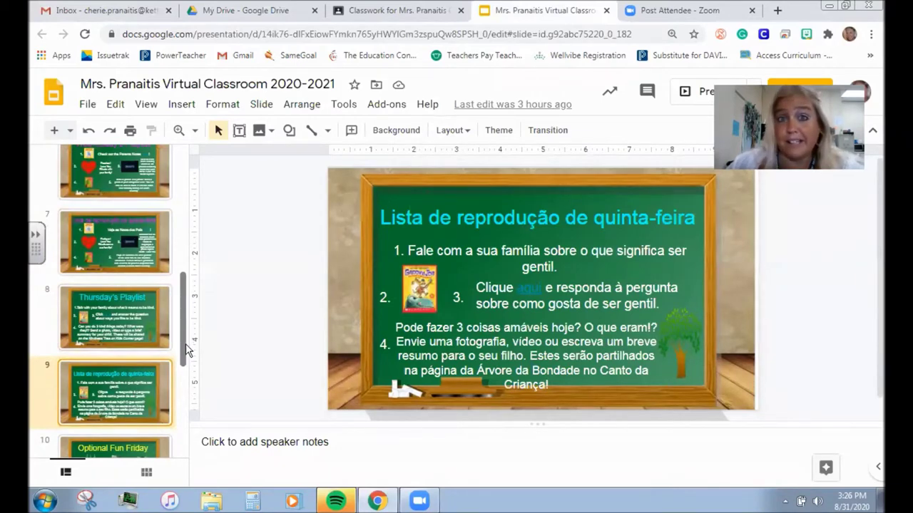
{"action": "left_click_drag", "start_coordinate": [181, 343], "coordinate": [174, 397]}
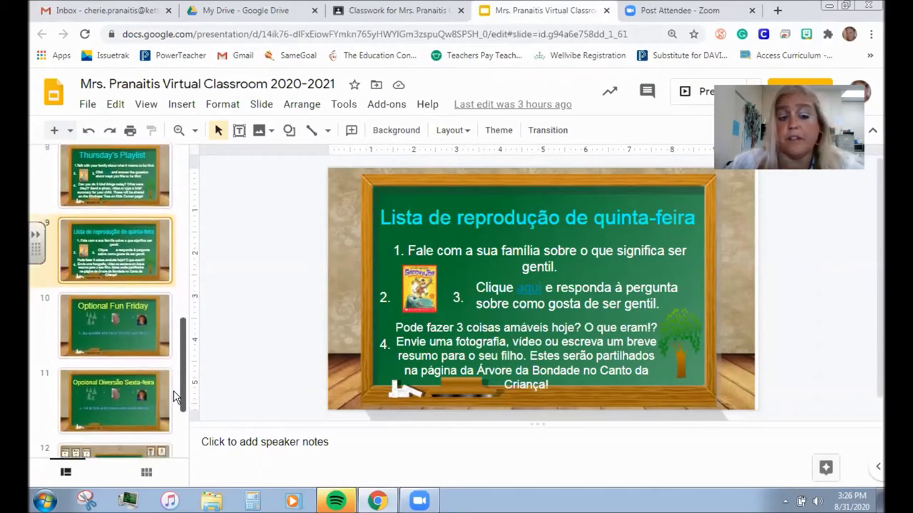
{"action": "left_click", "coordinate": [148, 341]}
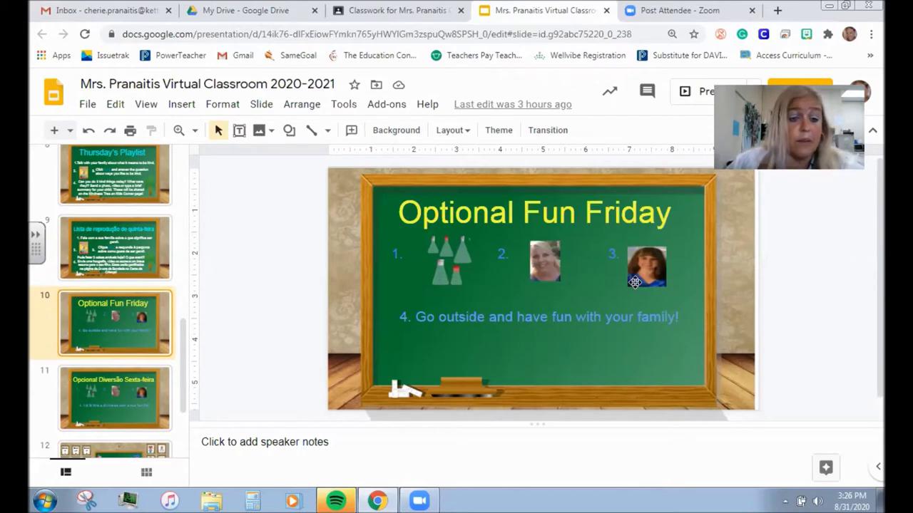
{"action": "left_click", "coordinate": [150, 389]}
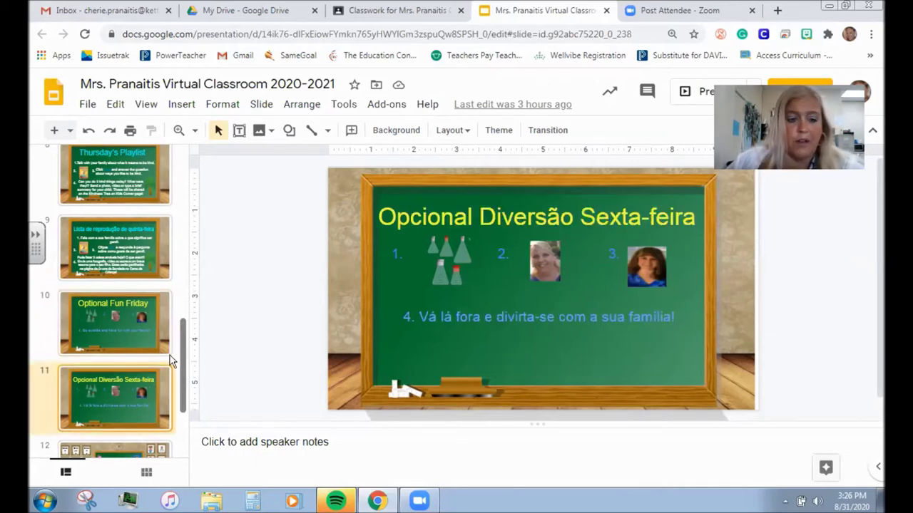
{"action": "left_click", "coordinate": [142, 344]}
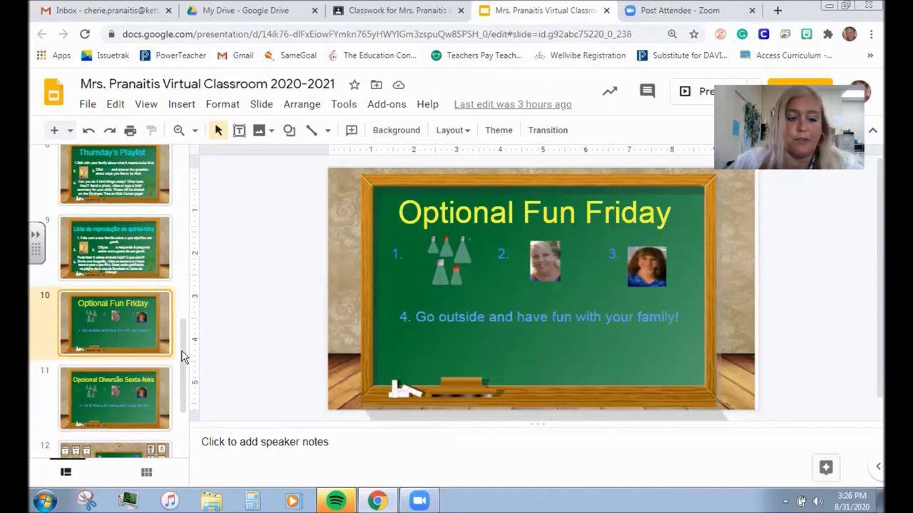
{"action": "left_click_drag", "start_coordinate": [183, 353], "coordinate": [187, 388]}
{"action": "scroll", "coordinate": [190, 397], "scroll_direction": "down", "scroll_amount": 1}
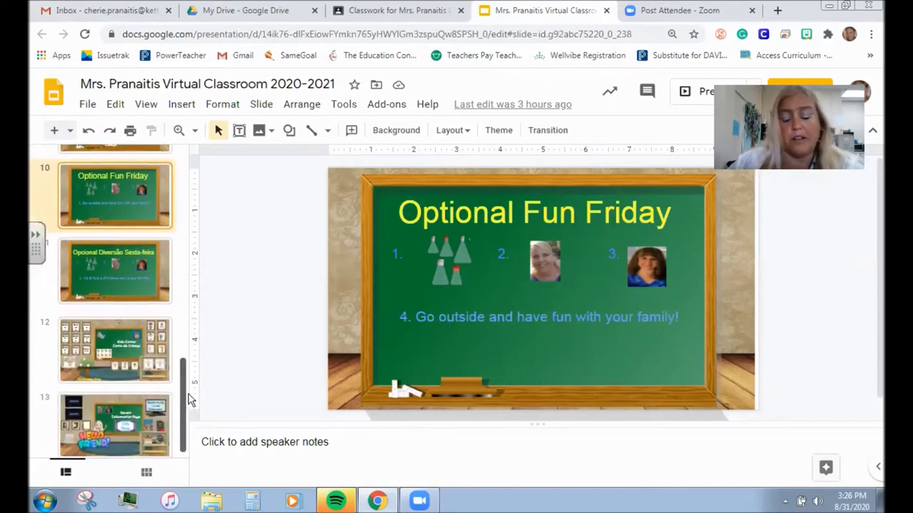
{"action": "left_click", "coordinate": [91, 322]}
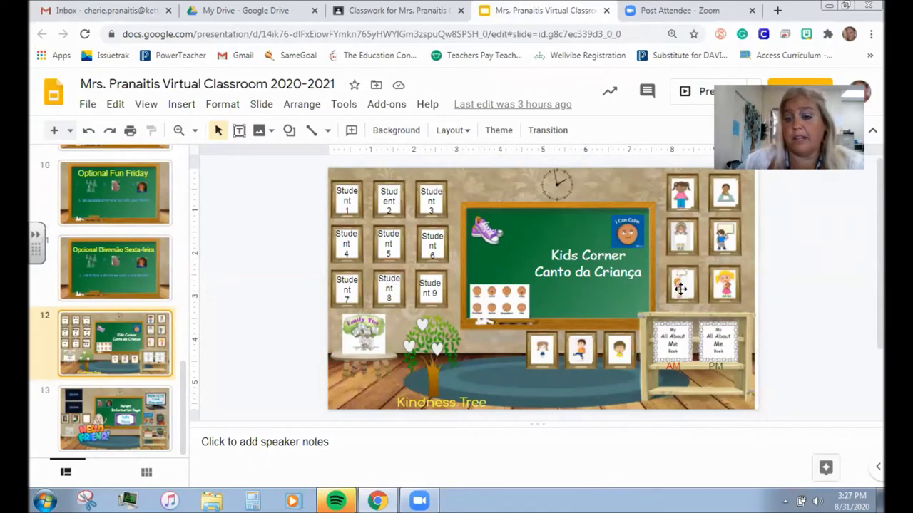
Step: Check a student picture's email link, then open the Family Tree picture's Preschool Family Tree doc
{"action": "left_click", "coordinate": [542, 347]}
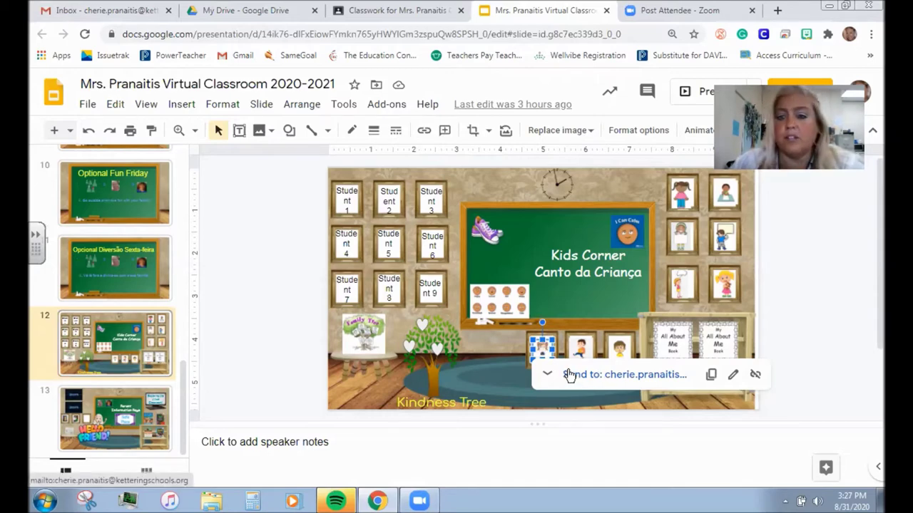
{"action": "mouse_move", "coordinate": [569, 375]}
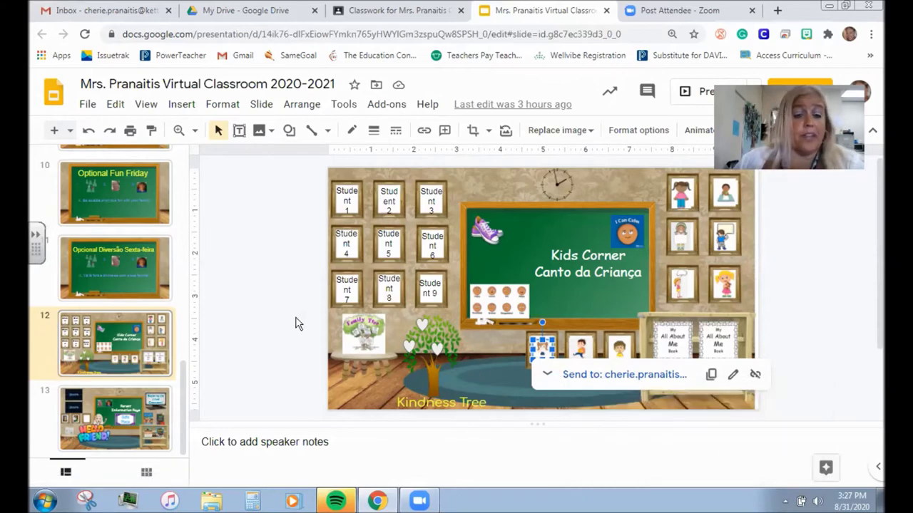
{"action": "left_click", "coordinate": [370, 328]}
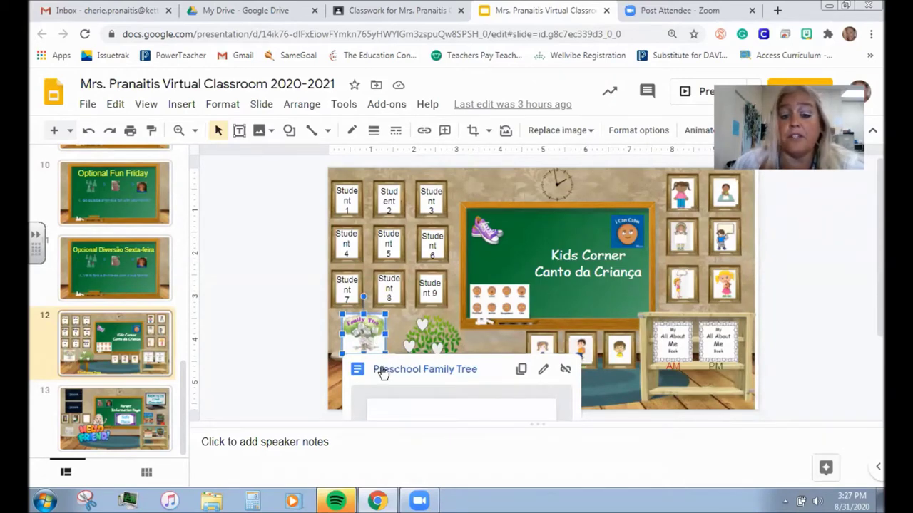
{"action": "left_click", "coordinate": [418, 374]}
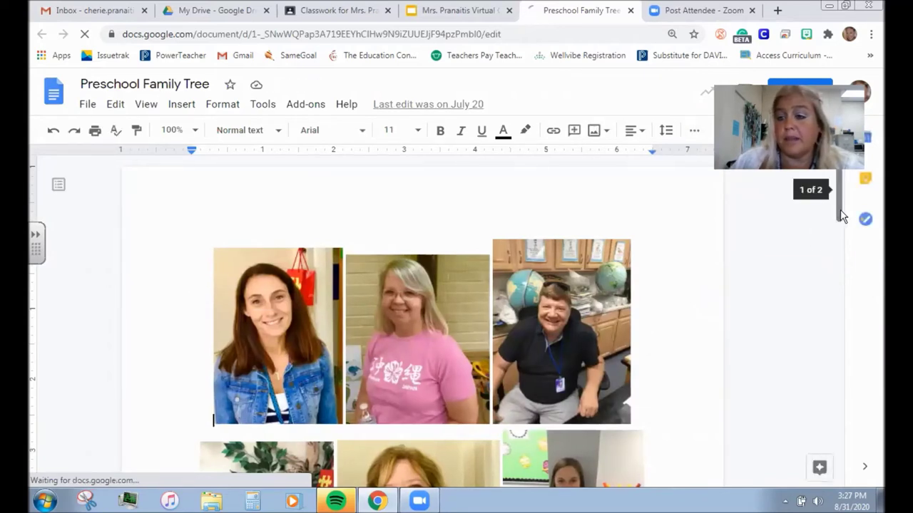
Step: Scroll through both pages of Preschool Family Tree photos and back up, then close the doc
{"action": "left_click_drag", "start_coordinate": [837, 212], "coordinate": [824, 302]}
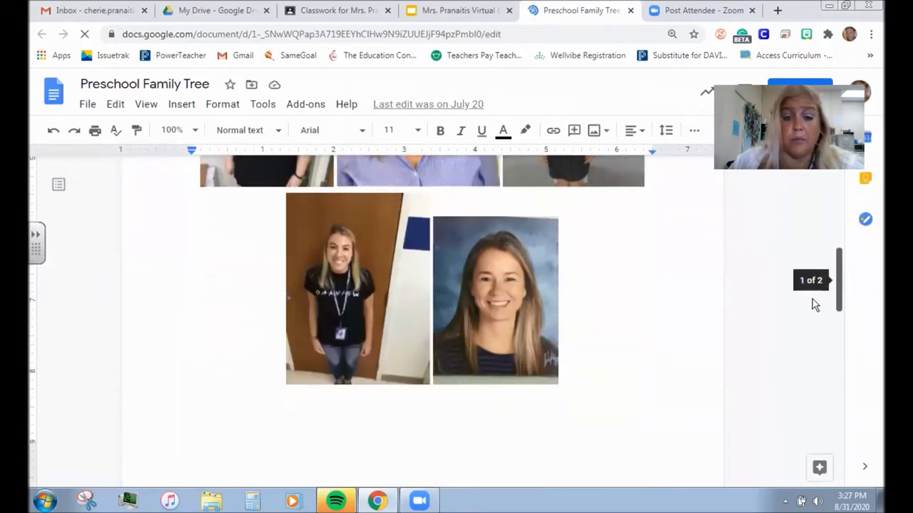
{"action": "left_click_drag", "start_coordinate": [838, 279], "coordinate": [837, 381]}
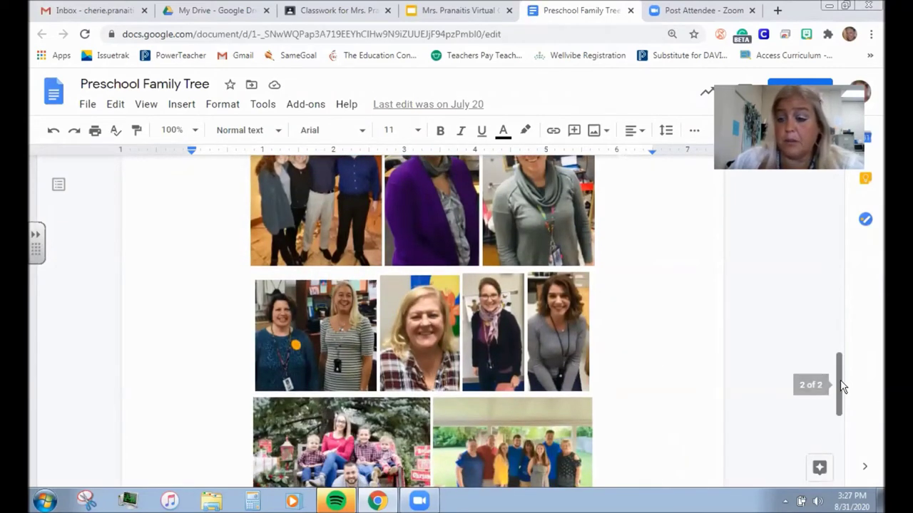
{"action": "left_click_drag", "start_coordinate": [842, 385], "coordinate": [842, 462]}
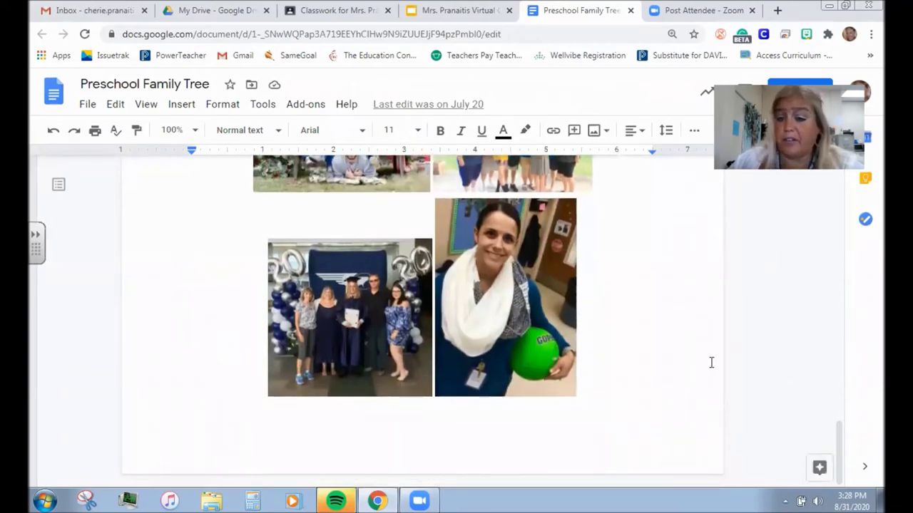
{"action": "left_click_drag", "start_coordinate": [839, 452], "coordinate": [839, 432]}
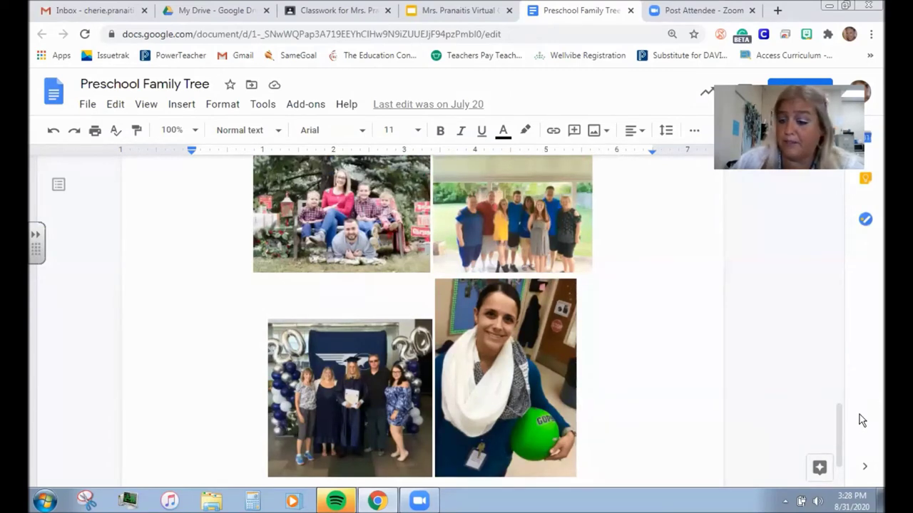
{"action": "left_click_drag", "start_coordinate": [837, 426], "coordinate": [846, 352]}
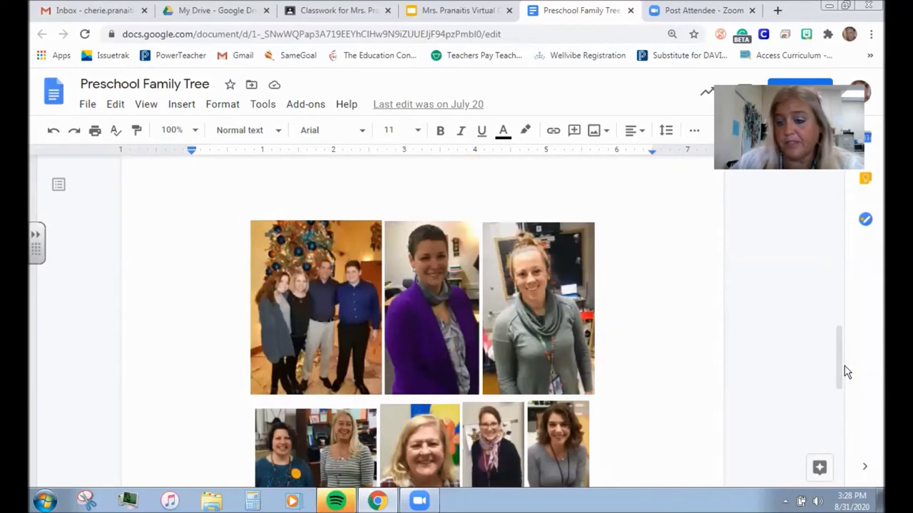
{"action": "left_click_drag", "start_coordinate": [841, 373], "coordinate": [861, 189]}
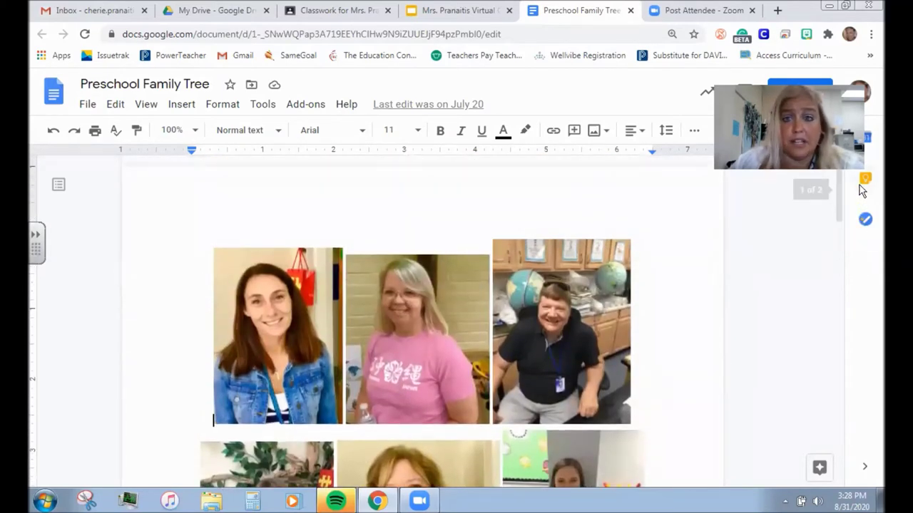
{"action": "left_click", "coordinate": [630, 10]}
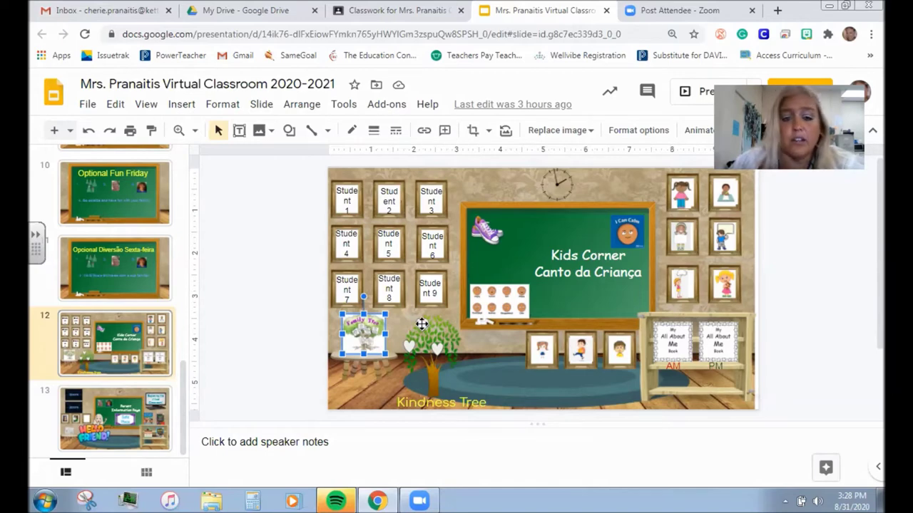
Step: Open the Kindness Tree picture's linked Mrs. Whiting document, then close it
{"action": "left_click", "coordinate": [422, 323]}
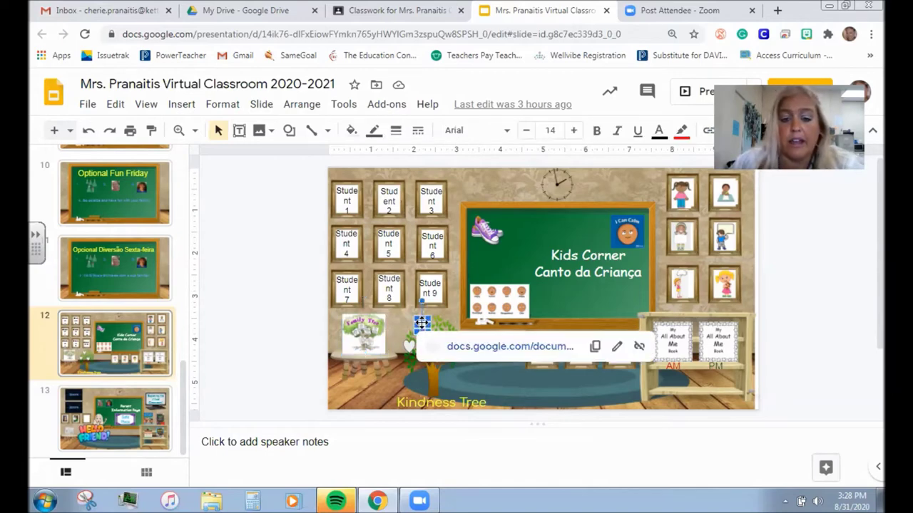
{"action": "left_click", "coordinate": [479, 348]}
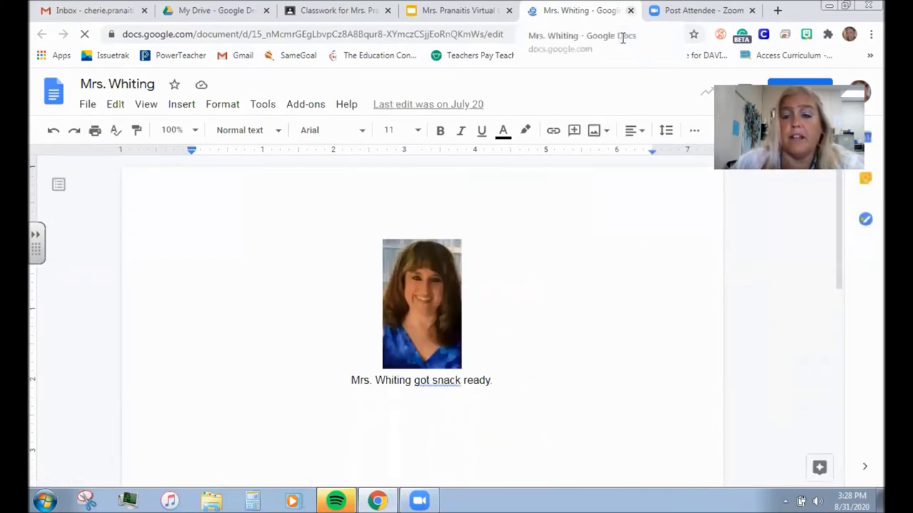
{"action": "left_click", "coordinate": [630, 9]}
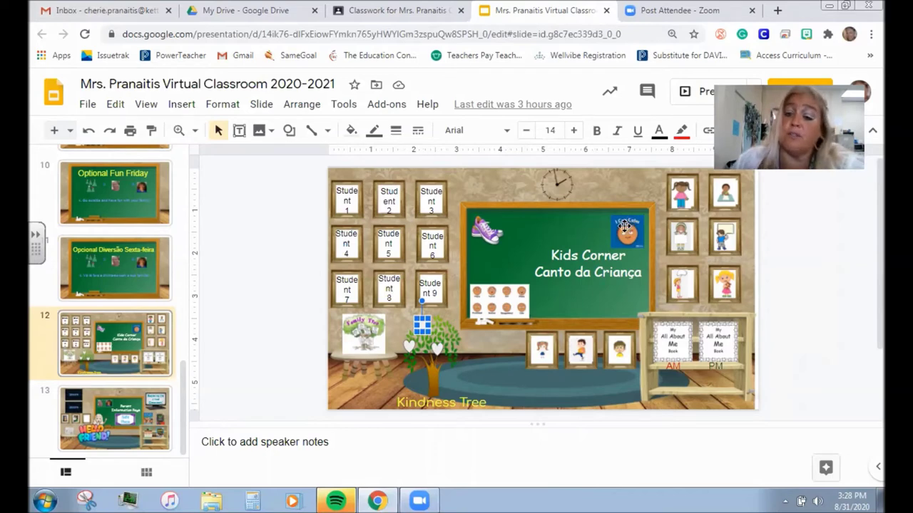
Step: Open the AM book's linked All About Me Projects document and select the Student 1 picture
{"action": "left_click", "coordinate": [665, 343]}
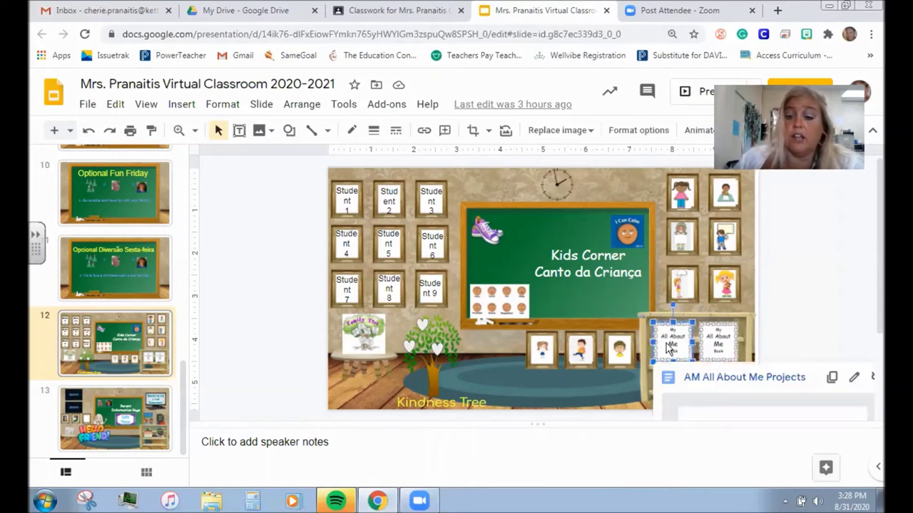
{"action": "left_click", "coordinate": [744, 377]}
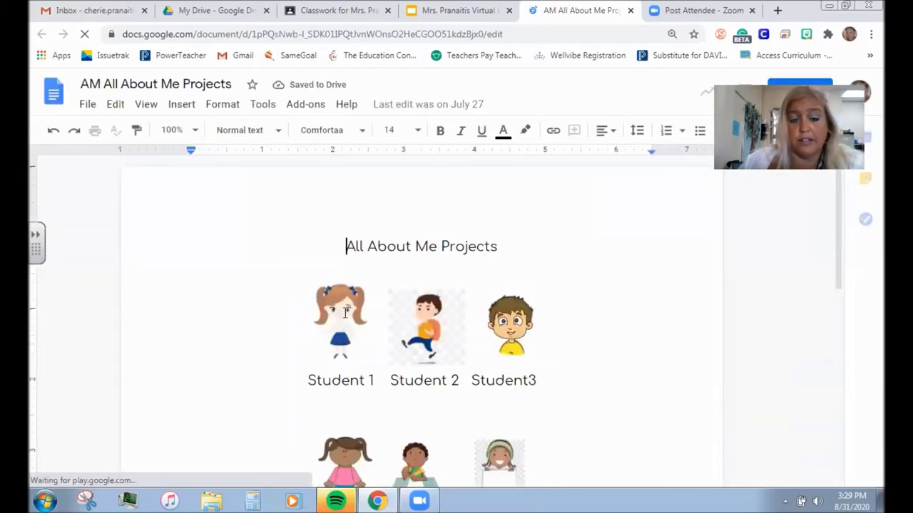
{"action": "left_click", "coordinate": [345, 312]}
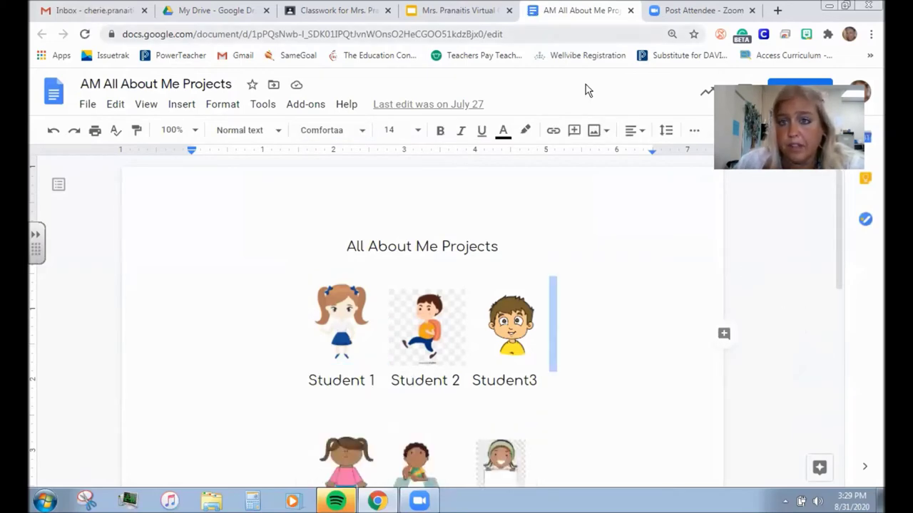
Step: Close the All About Me Projects document to return to the Kids Corner slide
{"action": "left_click", "coordinate": [630, 9]}
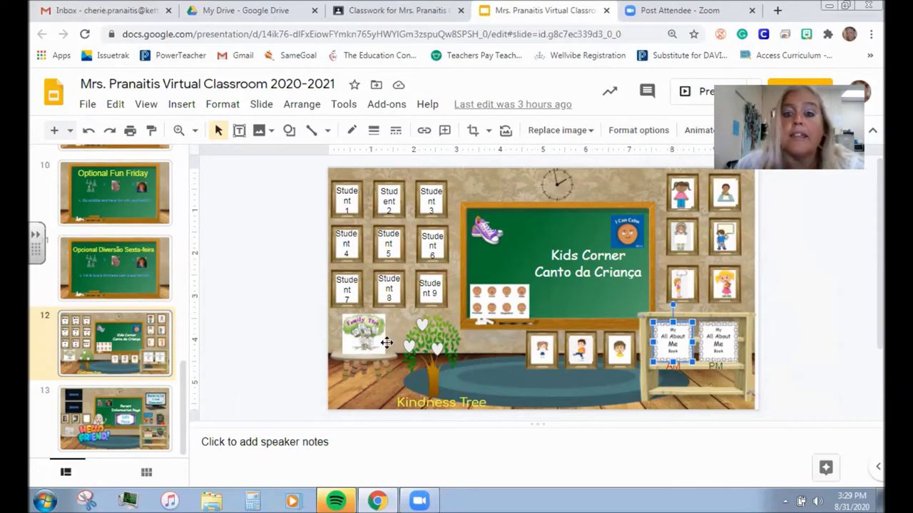
Step: Follow the clock picture's link to open the Virtual Schedule document
{"action": "left_click", "coordinate": [550, 191]}
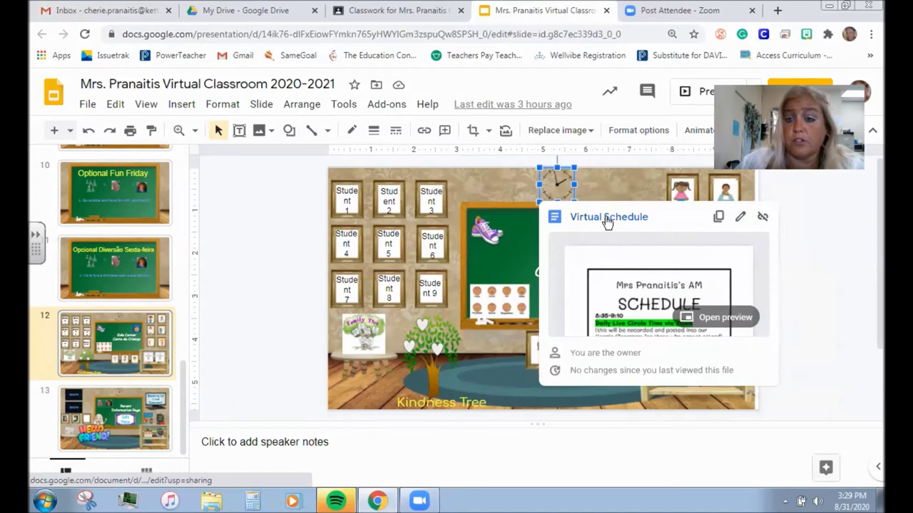
{"action": "left_click", "coordinate": [607, 217]}
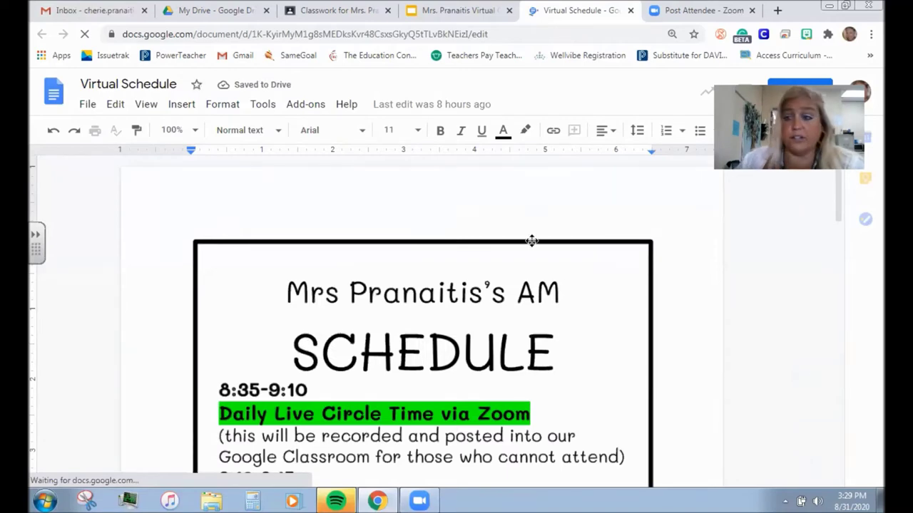
Step: Scroll through the AM Virtual Schedule, starting at 8:35-9:10 Circle Time, then close it
{"action": "left_click_drag", "start_coordinate": [837, 201], "coordinate": [766, 265]}
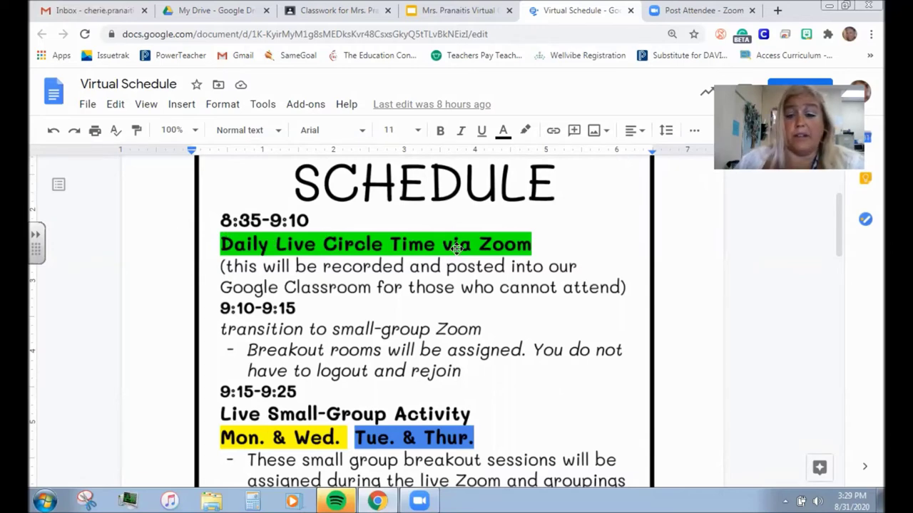
{"action": "left_click_drag", "start_coordinate": [840, 242], "coordinate": [840, 264]}
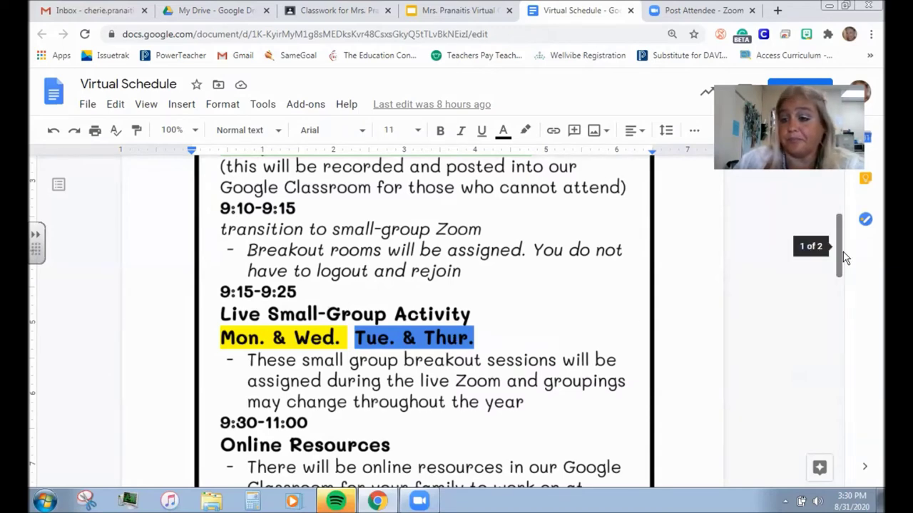
{"action": "left_click_drag", "start_coordinate": [843, 254], "coordinate": [873, 146]}
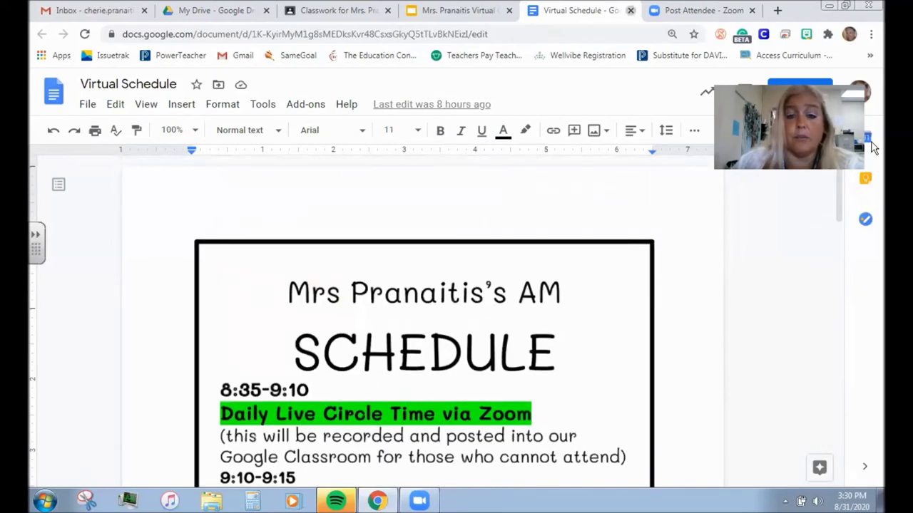
{"action": "left_click", "coordinate": [631, 10]}
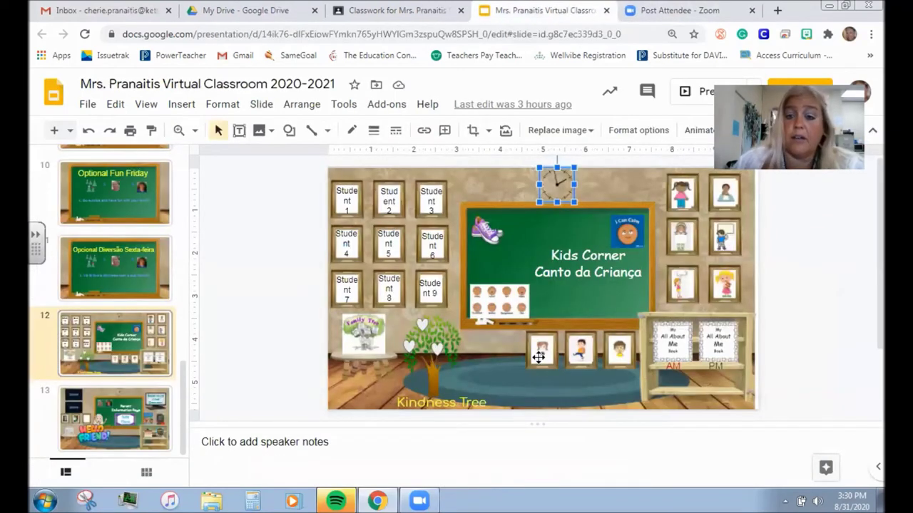
Step: Go to slide 13, Parent Information Page, and check the upper and lower Zoom pictures' links
{"action": "left_click", "coordinate": [140, 395]}
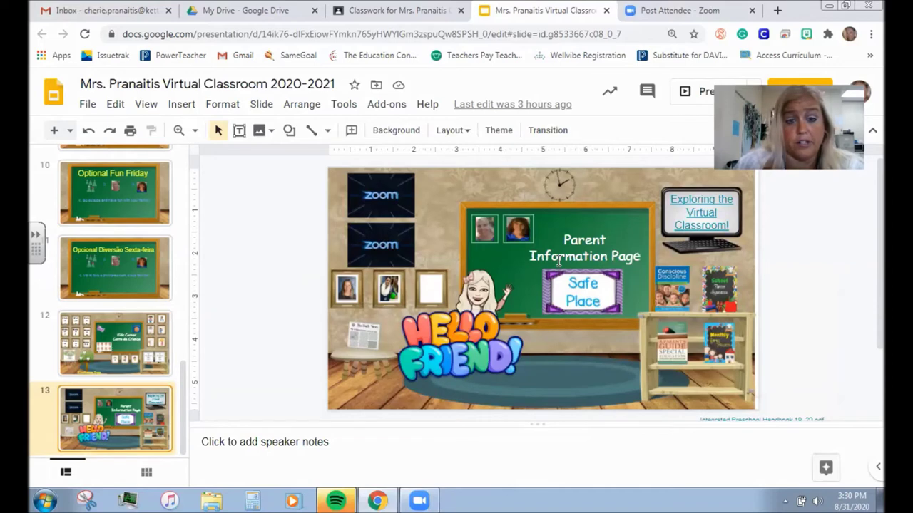
{"action": "left_click", "coordinate": [370, 193]}
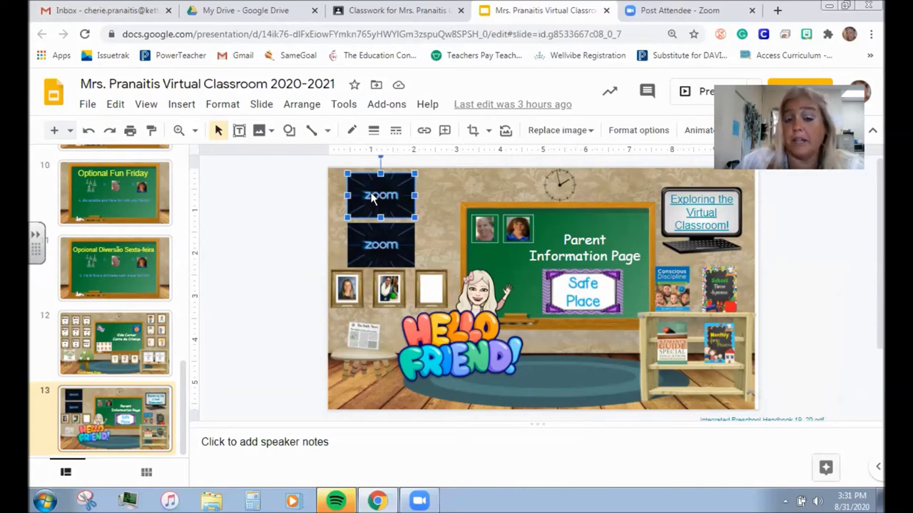
{"action": "left_click", "coordinate": [386, 239]}
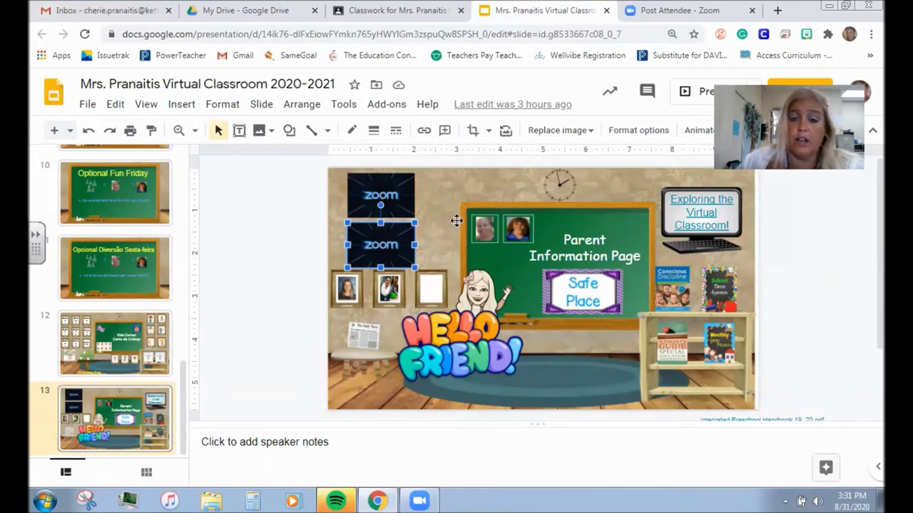
Step: Follow the Hello Friend graphic's email link to a new Gmail message, then close it
{"action": "left_click", "coordinate": [468, 326]}
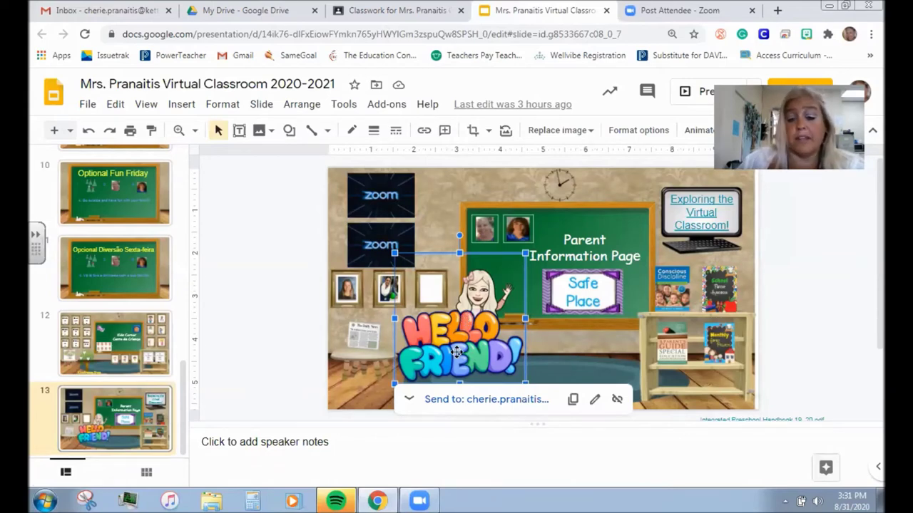
{"action": "left_click", "coordinate": [486, 400]}
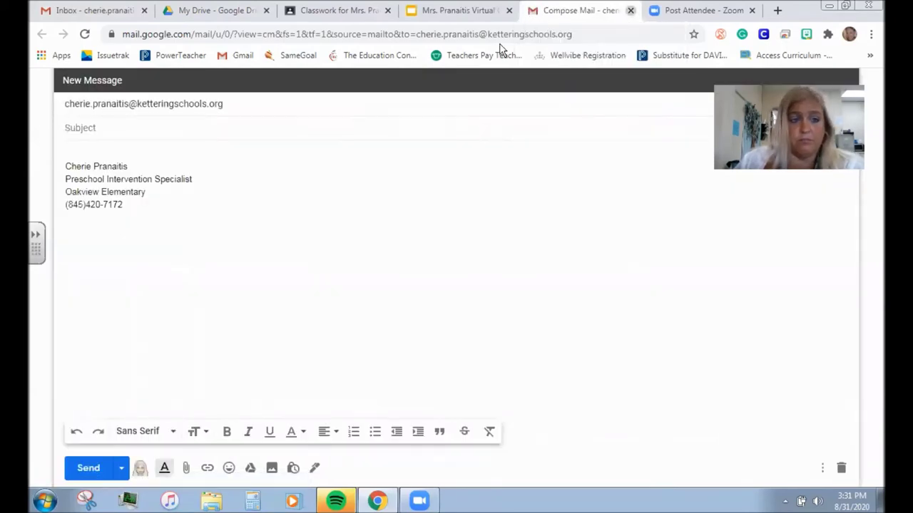
{"action": "left_click", "coordinate": [630, 10]}
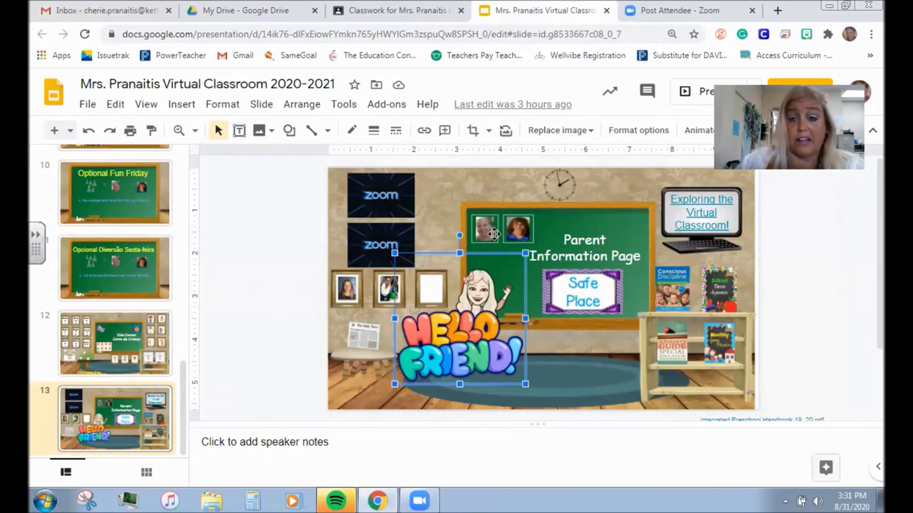
{"action": "left_click", "coordinate": [478, 223]}
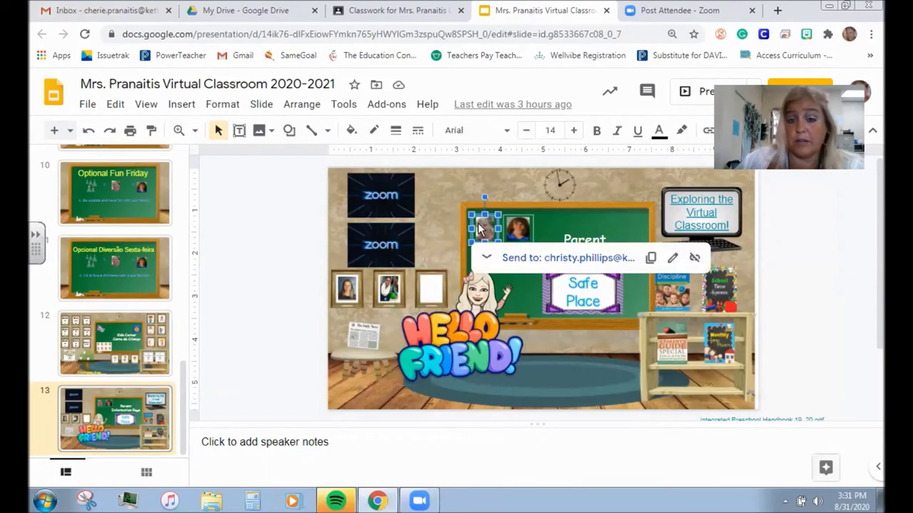
{"action": "left_click", "coordinate": [511, 222]}
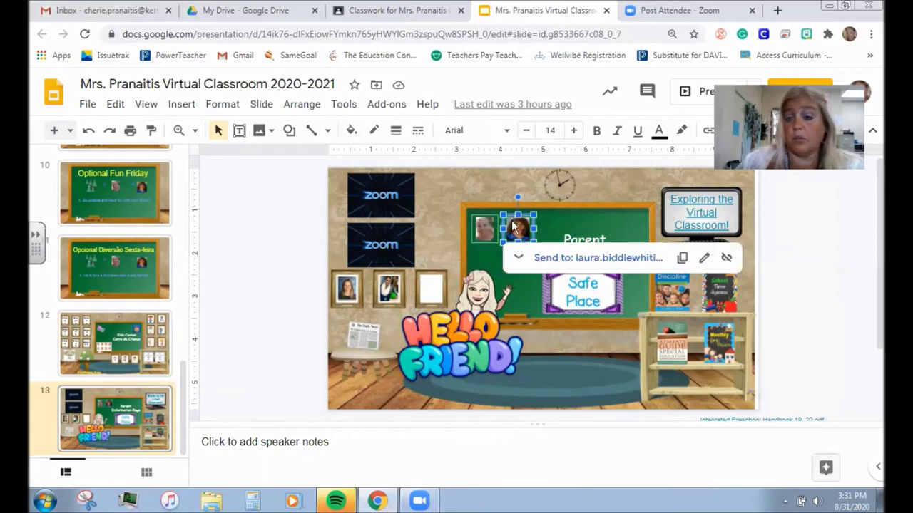
{"action": "left_click", "coordinate": [350, 288]}
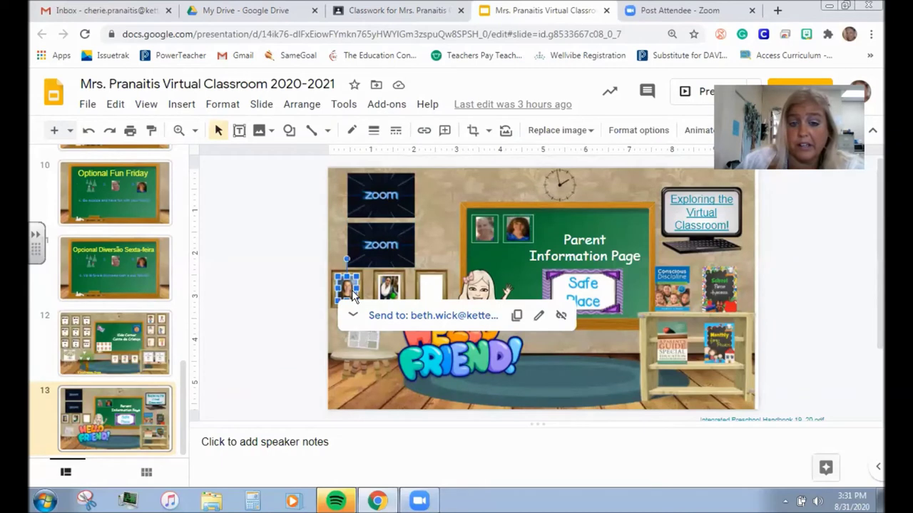
{"action": "left_click", "coordinate": [390, 288]}
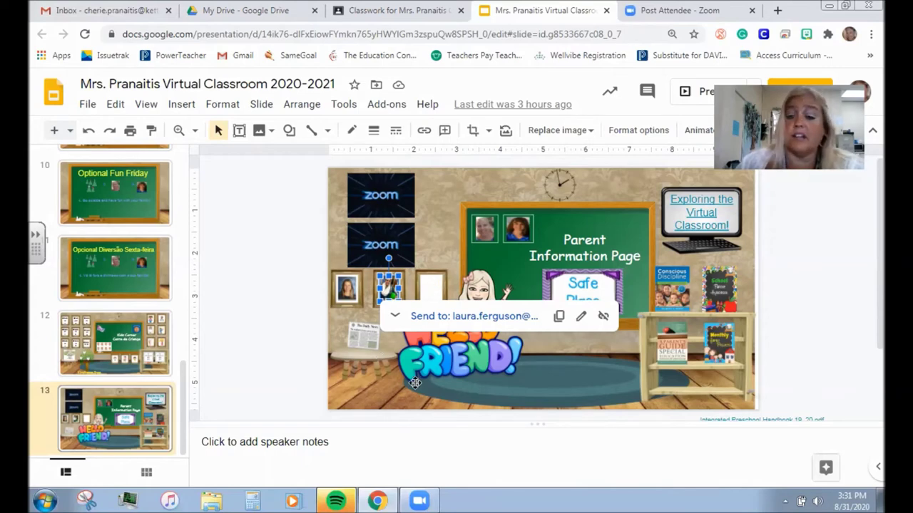
{"action": "left_click", "coordinate": [363, 337]}
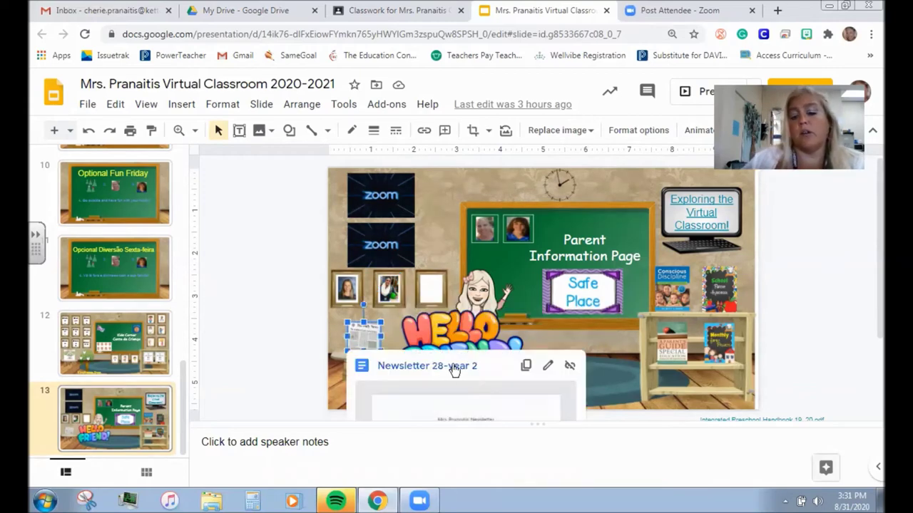